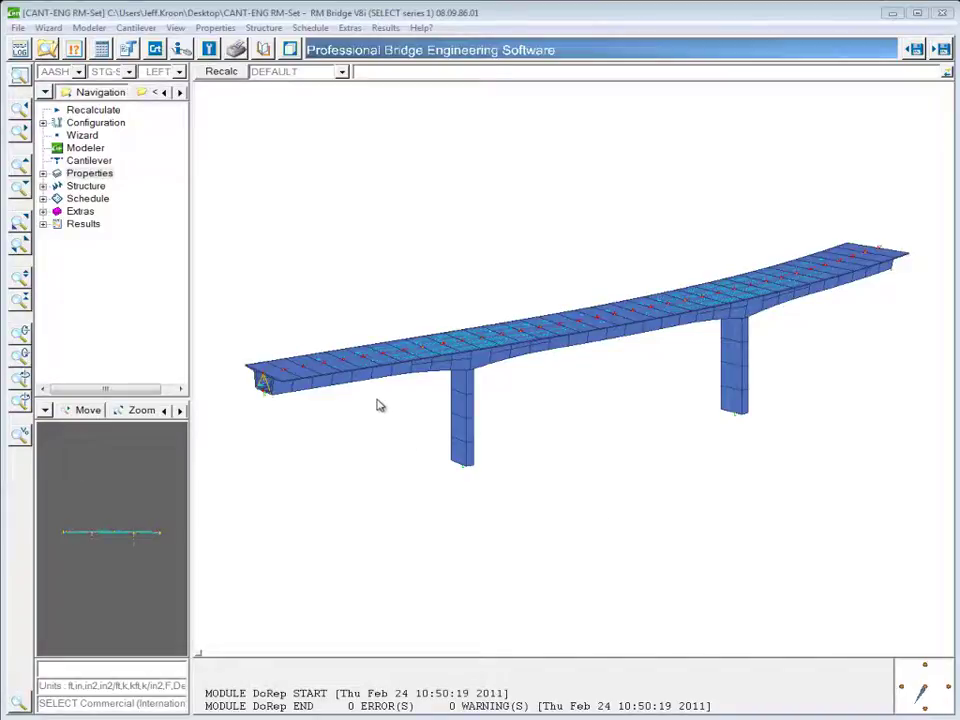
Step: Orbit the 3D bridge model down to a slightly lower viewing angle
middle_click_drag(388, 399, 405, 418)
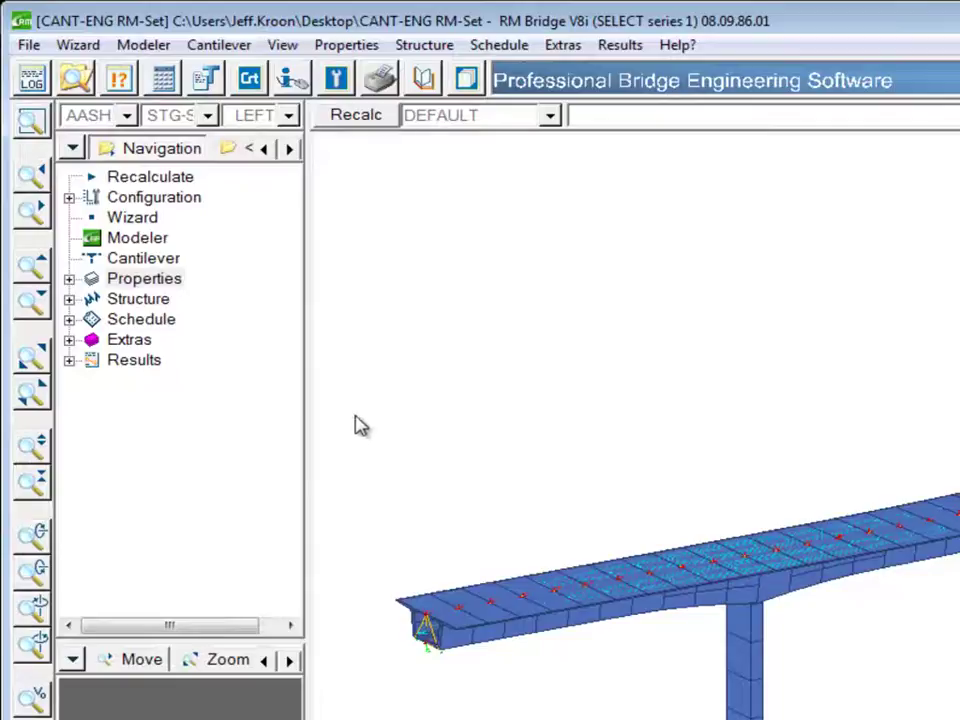
Step: Expand Properties and show the RM-Sets page for the DEFAULT set
left_click(68, 280)
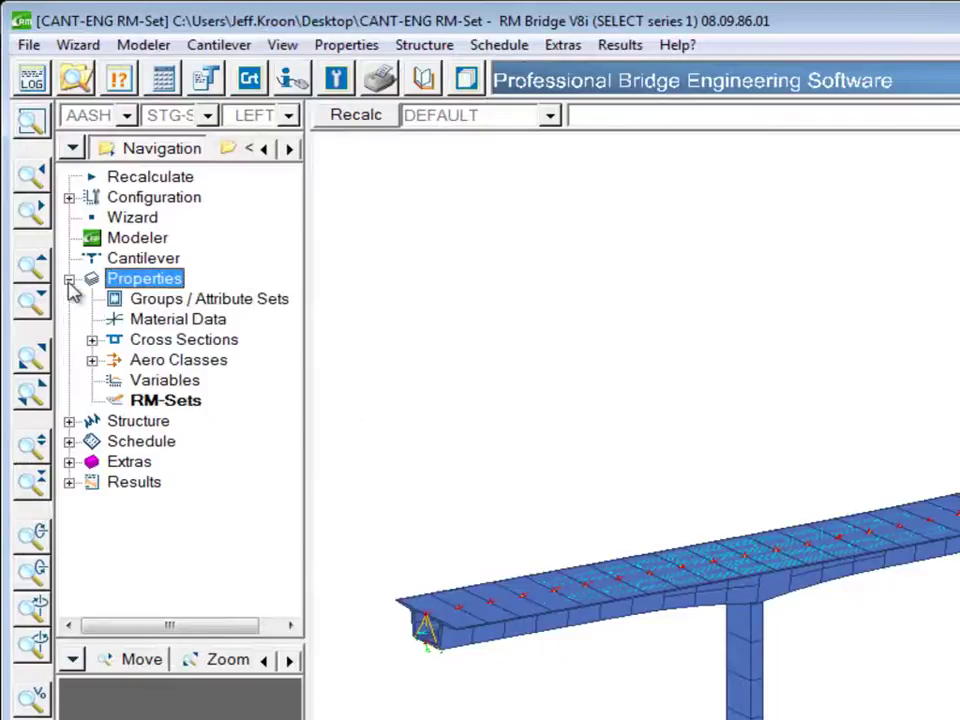
left_click(198, 405)
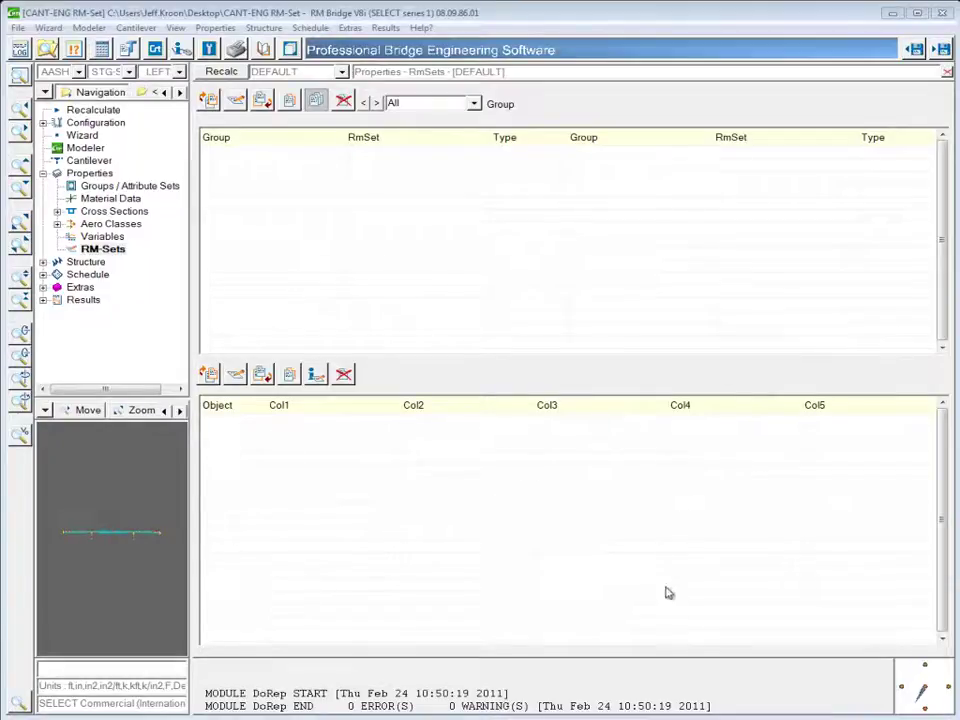
Step: Insert a new Result-representation RM-set named SW-Mz after the existing entry
left_click(262, 101)
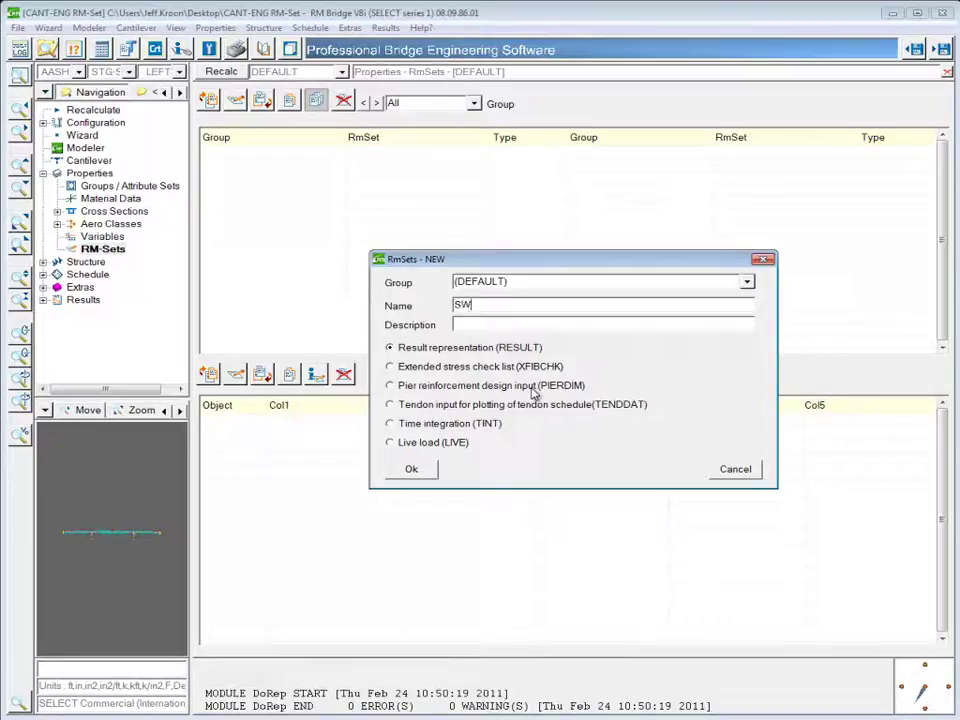
type("-Mz")
left_click(420, 469)
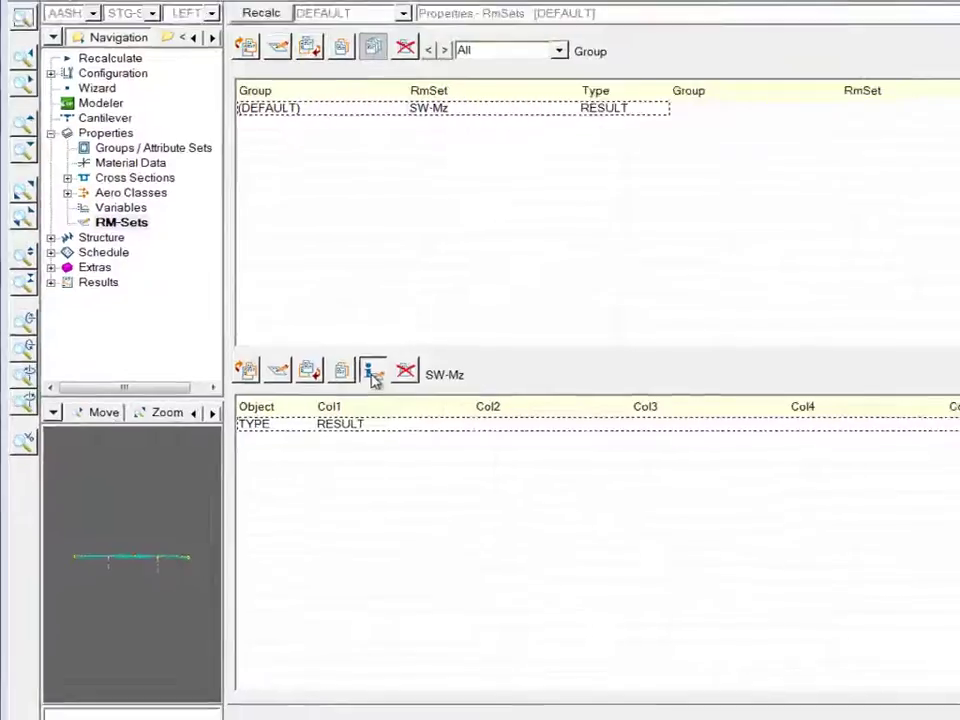
Step: Open the SW-Mz RM-set settings, which use the files Dgm-SW-Mz.pl and Rep-SW-Mz.lst
left_click(372, 373)
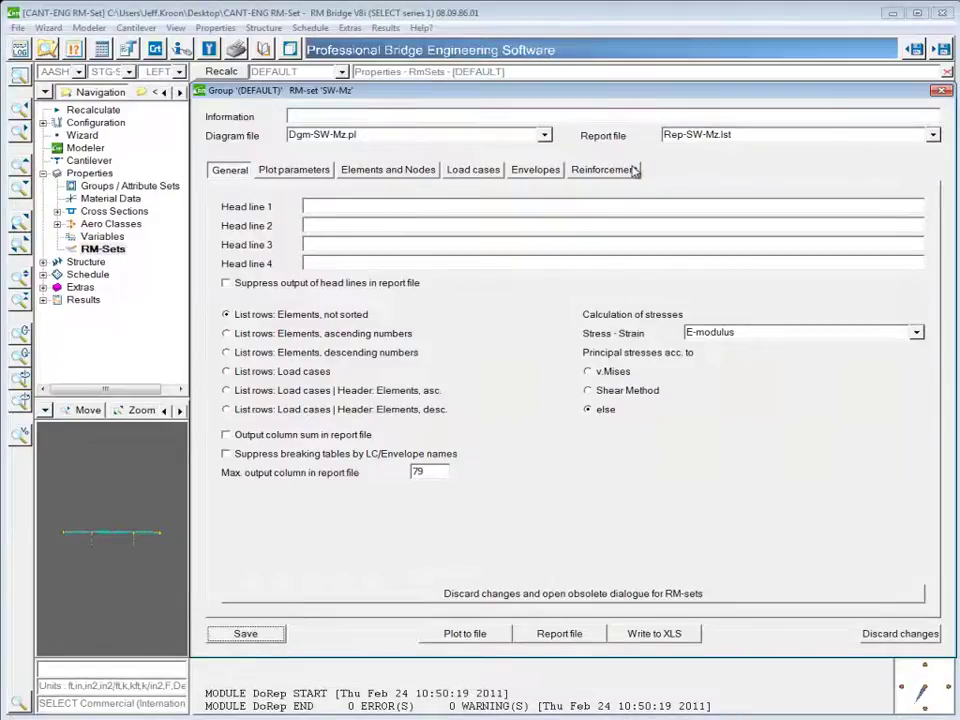
Step: Add all elements of main girder group MG to the SW-Mz element list
left_click(385, 170)
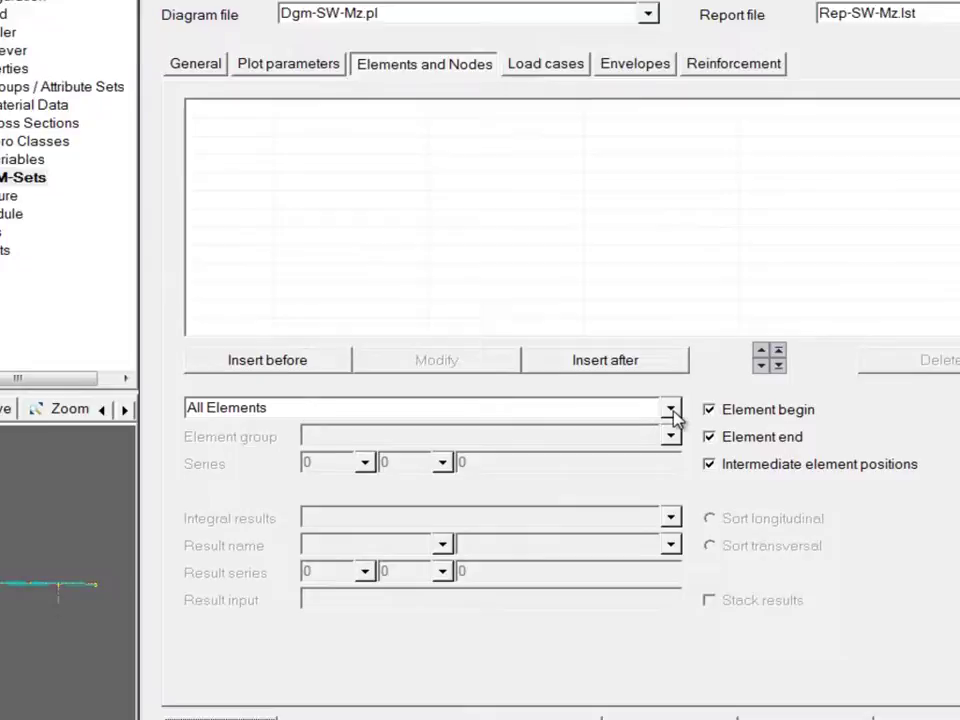
left_click(695, 409)
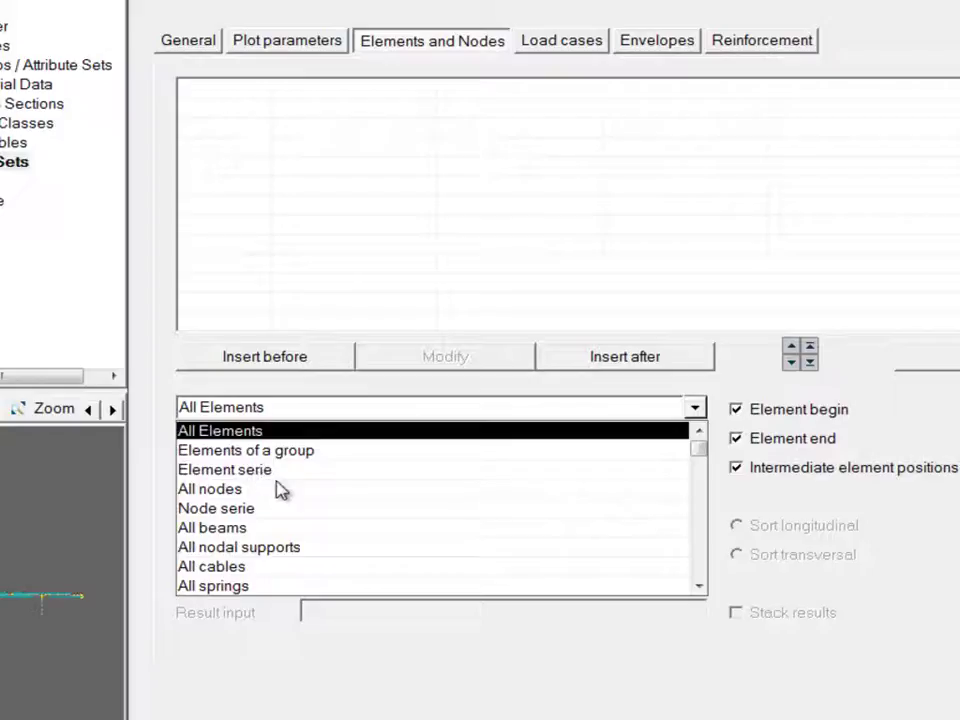
left_click(243, 452)
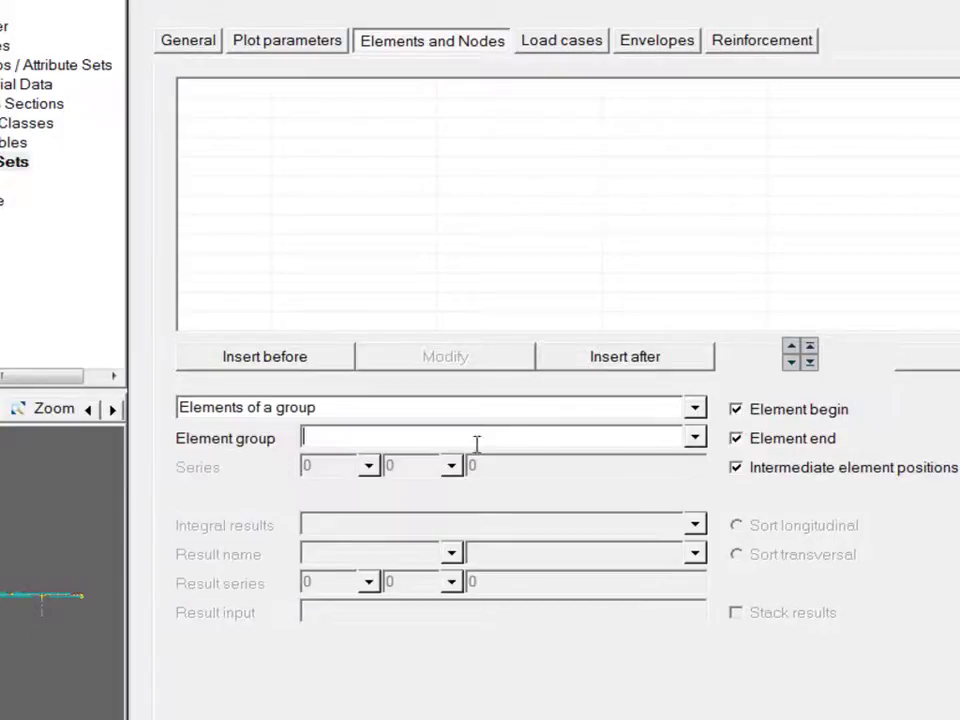
left_click(695, 438)
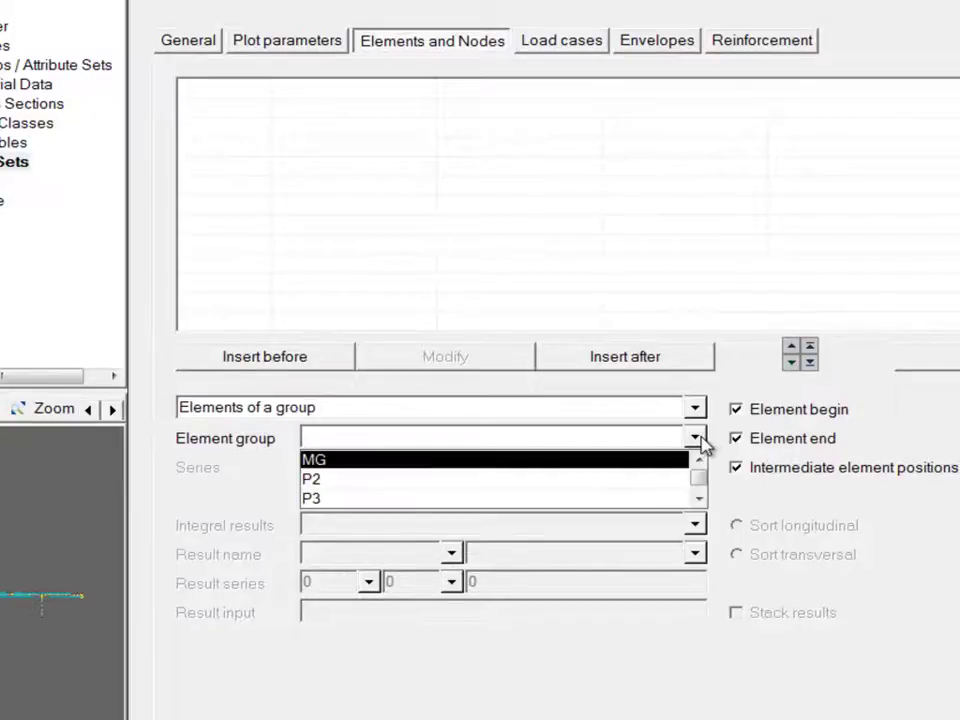
left_click(370, 461)
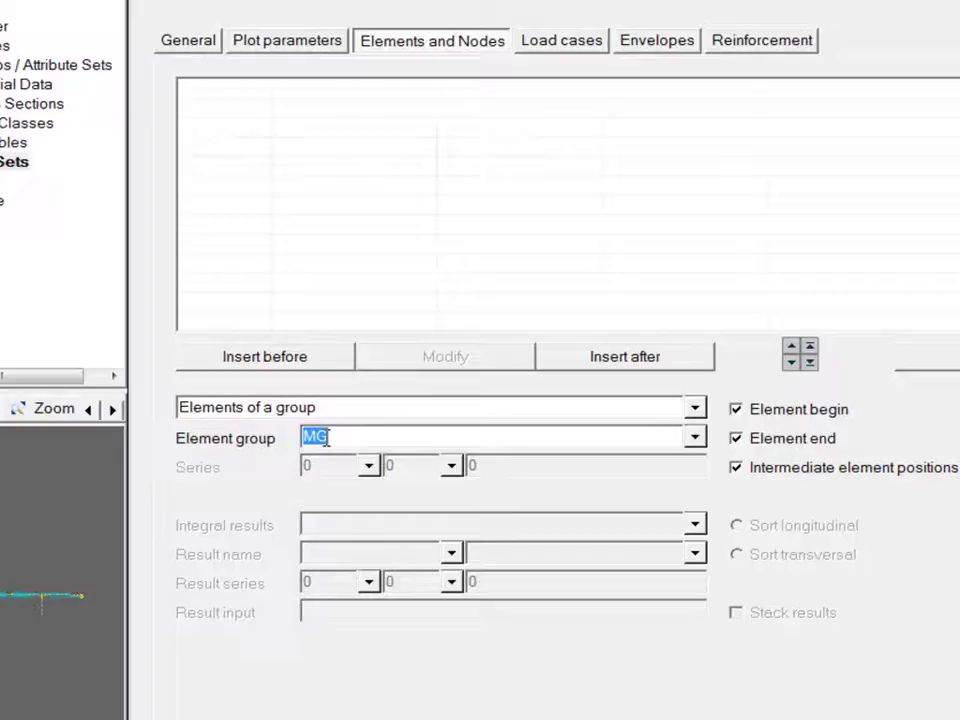
left_click(632, 366)
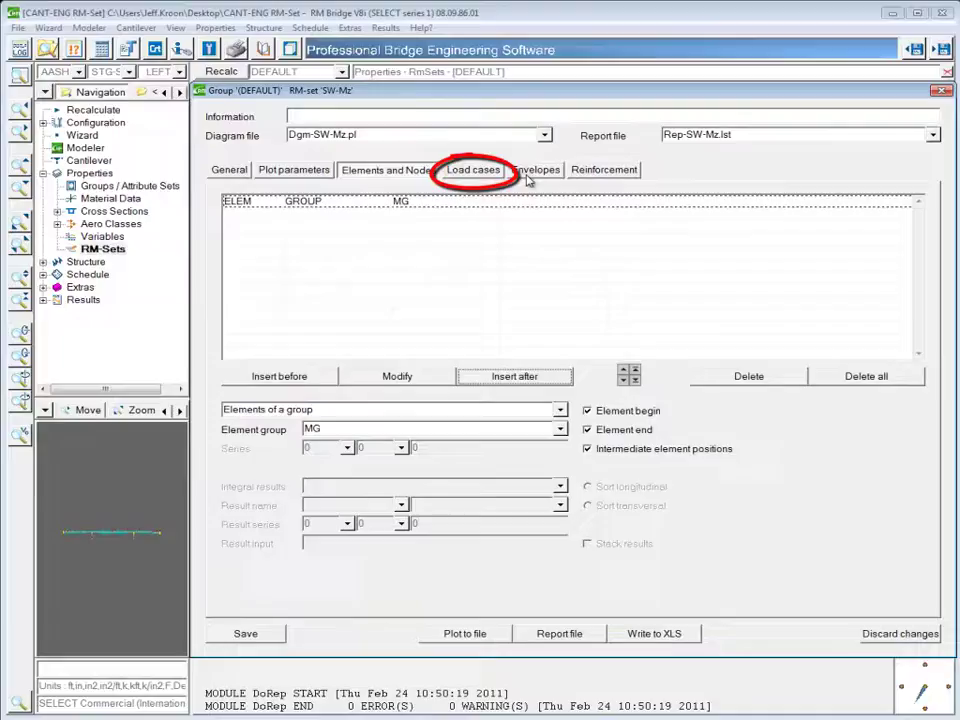
Step: Choose the summed load case result SW+WC-SUM for the SW-Mz output
left_click(490, 174)
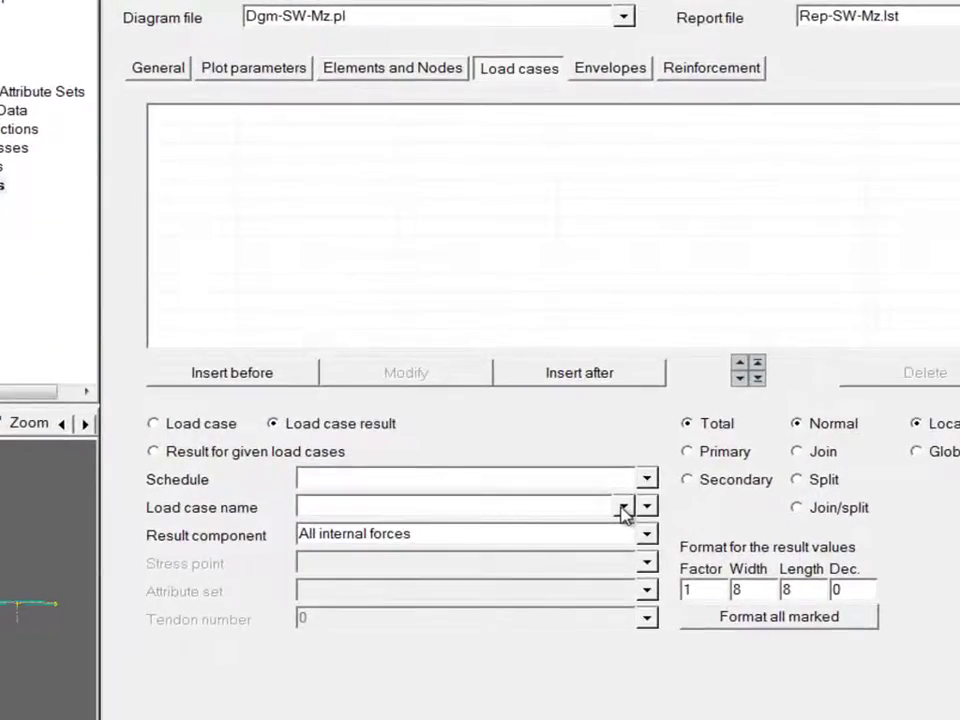
left_click(624, 508)
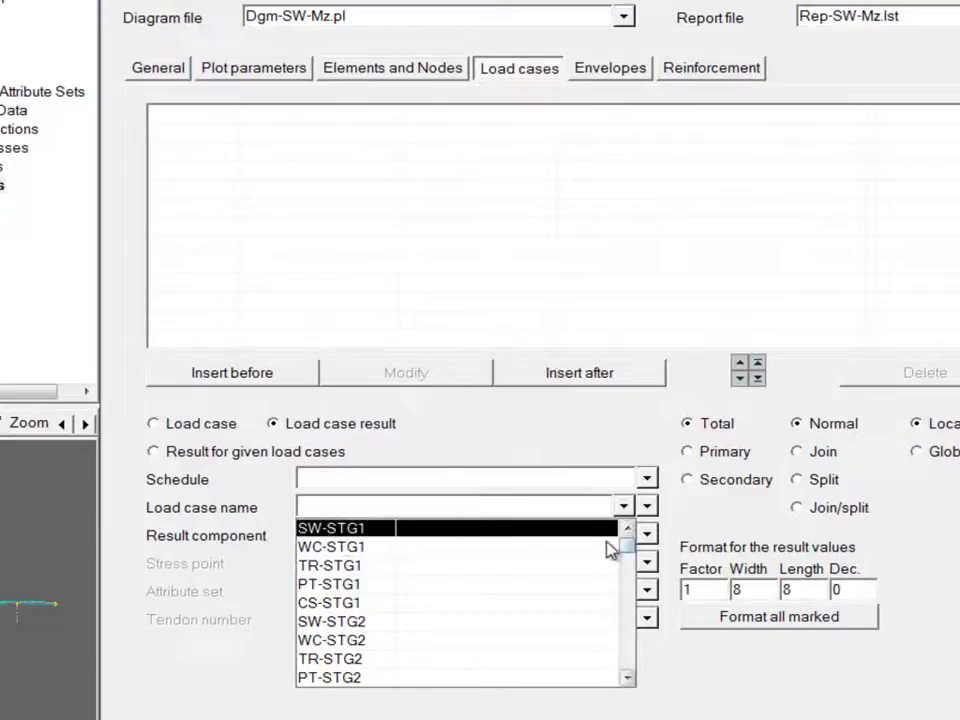
left_click_drag(626, 555, 648, 510)
left_click(648, 509)
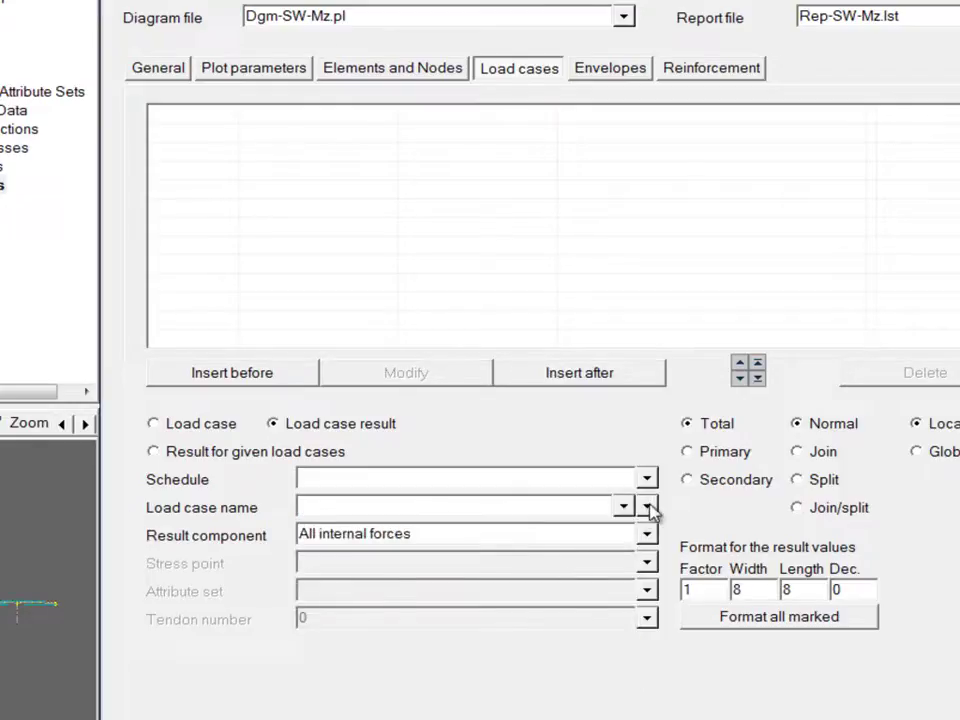
left_click(648, 508)
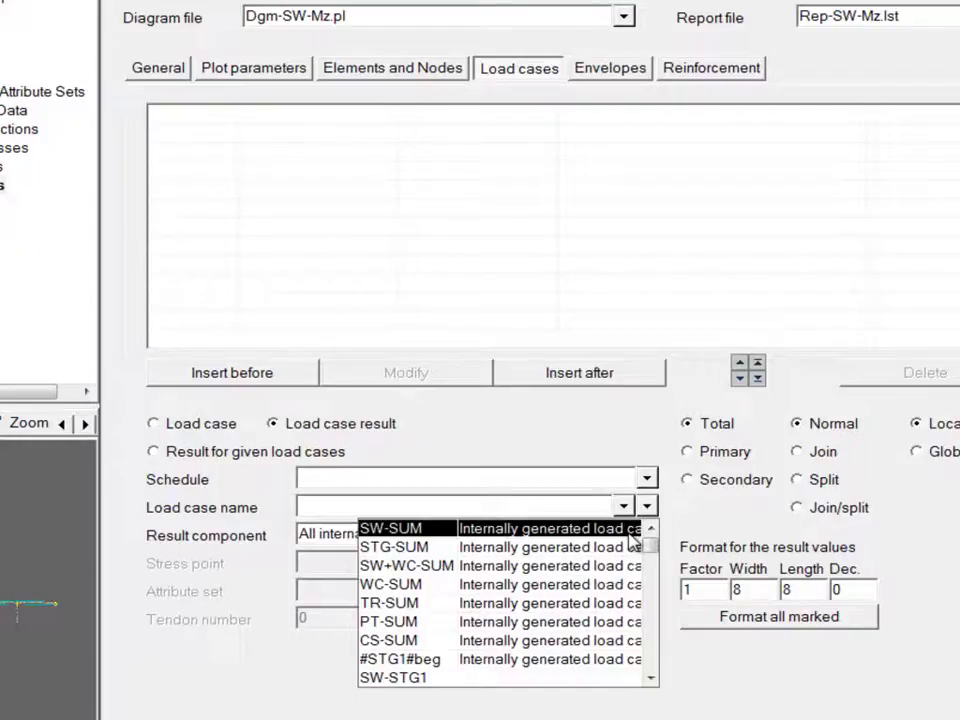
left_click(442, 567)
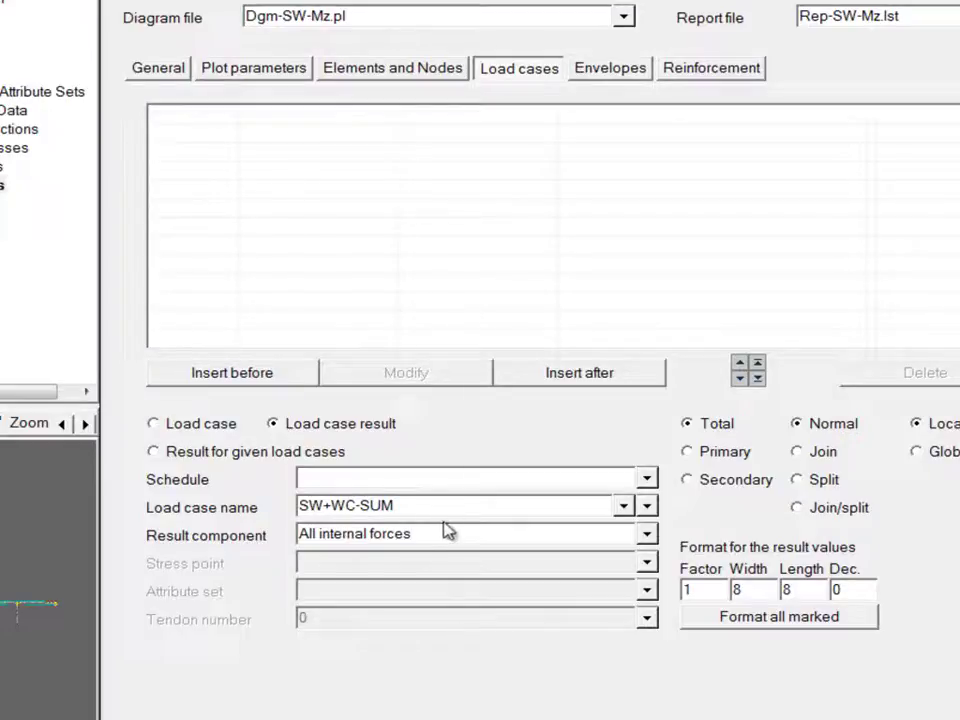
Step: Add a MOMENT load-case entry for SW+WC-SUM with result component Mz, Moment z
left_click(647, 534)
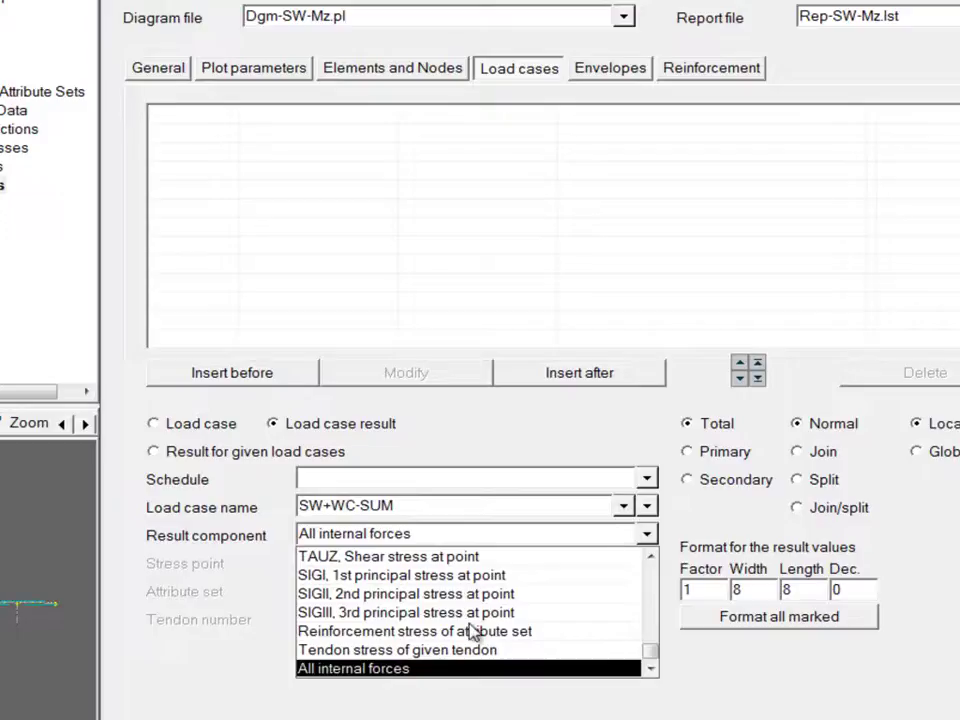
key("Up")
key("Up")
key("Up")
key("Up")
key("Up")
key("Up")
key("Up")
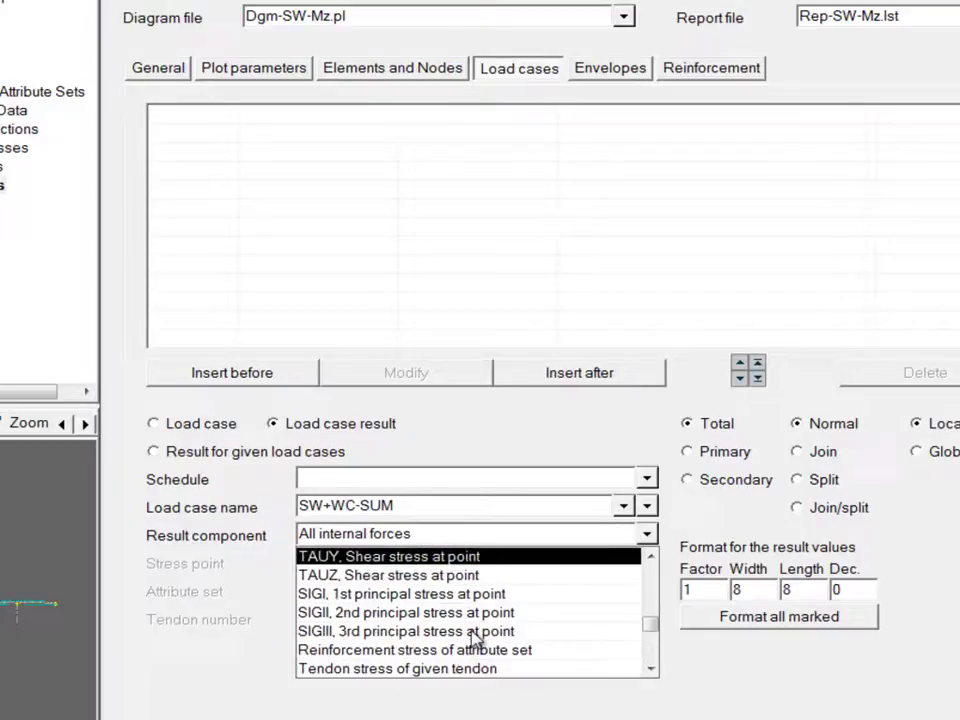
key("Up")
key("Up")
key("Up")
key("Up")
key("Up")
key("Up")
key("Up")
key("Up")
key("Up")
key("Up")
key("Up")
key("Up")
key("Up")
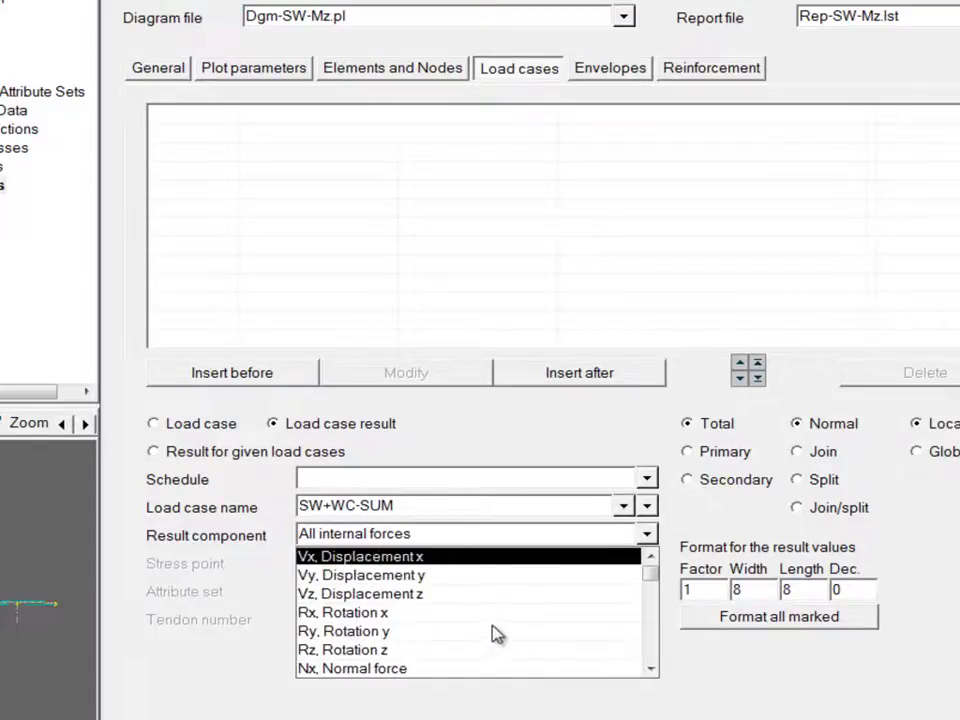
key("Down")
key("Down")
key("Down")
key("Down")
key("Down")
key("Down")
key("Down")
key("Down")
key("Down")
key("Down")
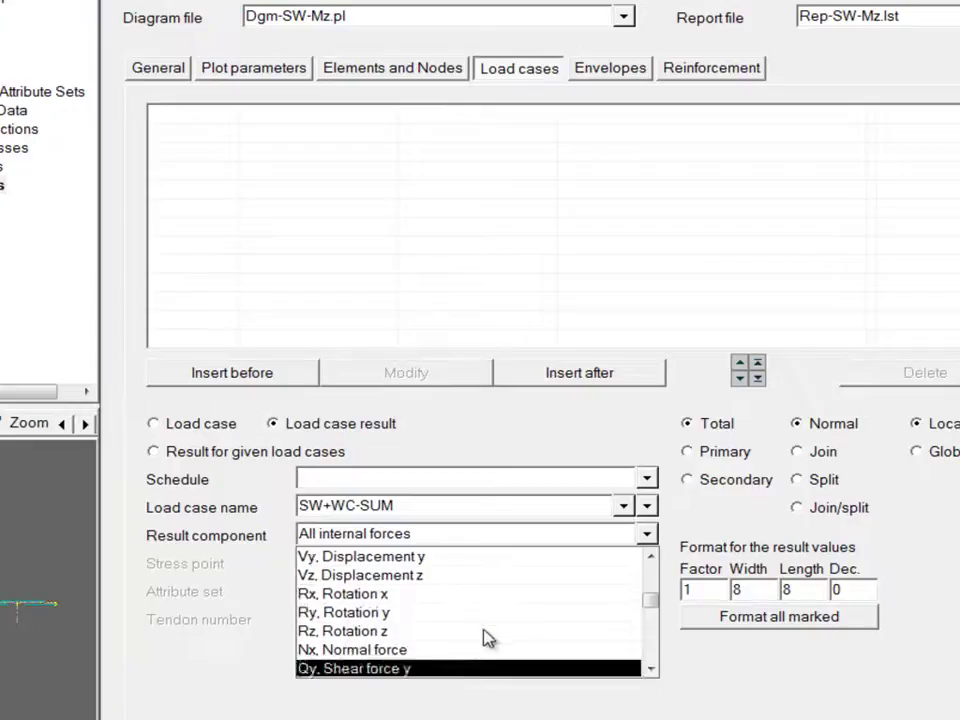
key("Down")
key("Down")
key("Down")
key("Down")
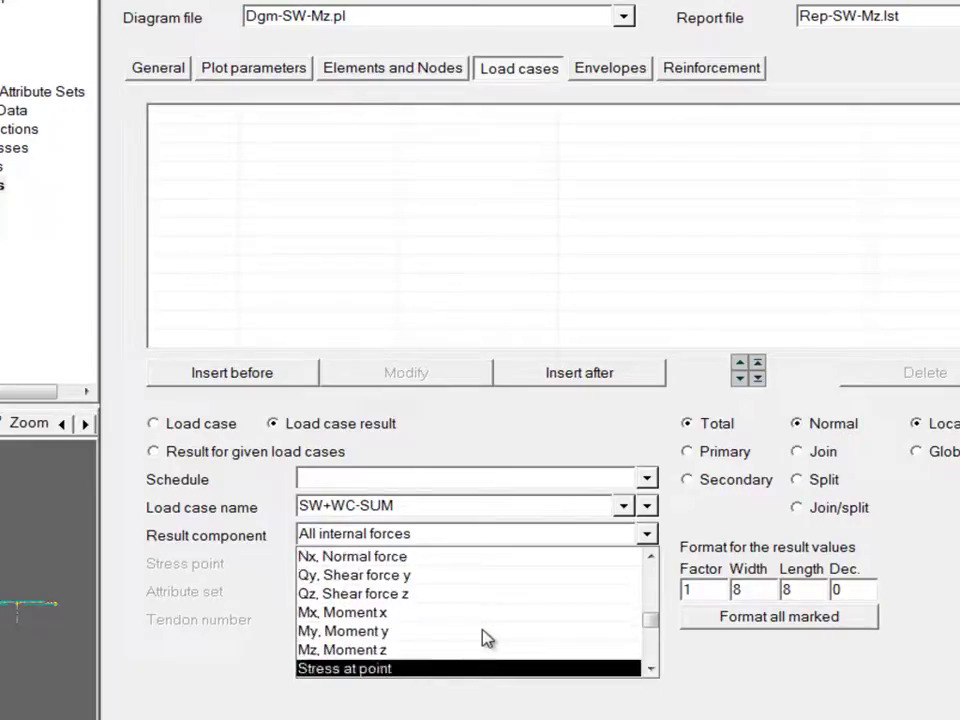
key("Up")
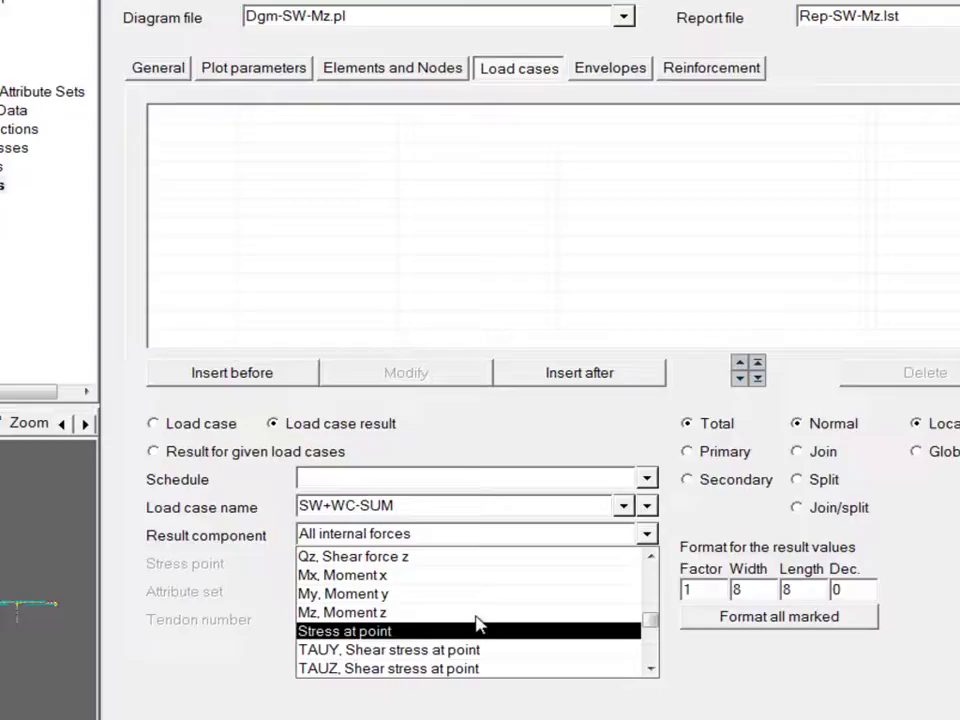
left_click(336, 615)
left_click(563, 376)
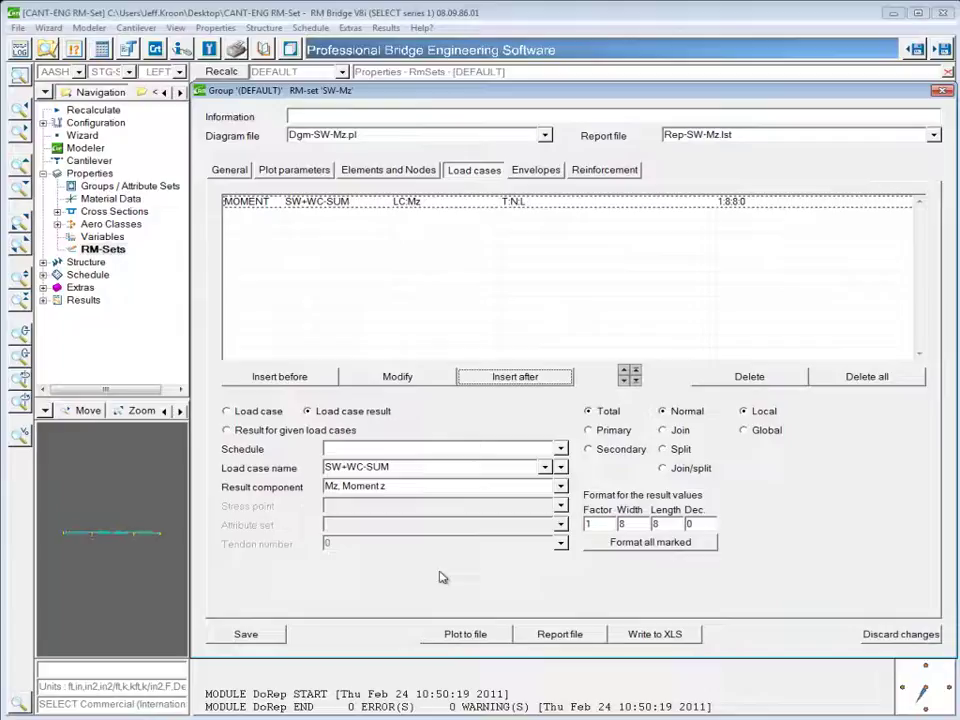
Step: Plot the Dgm-SW-Mz.pl Mz diagram and size the Tdvcrt window to fill the screen
left_click(458, 641)
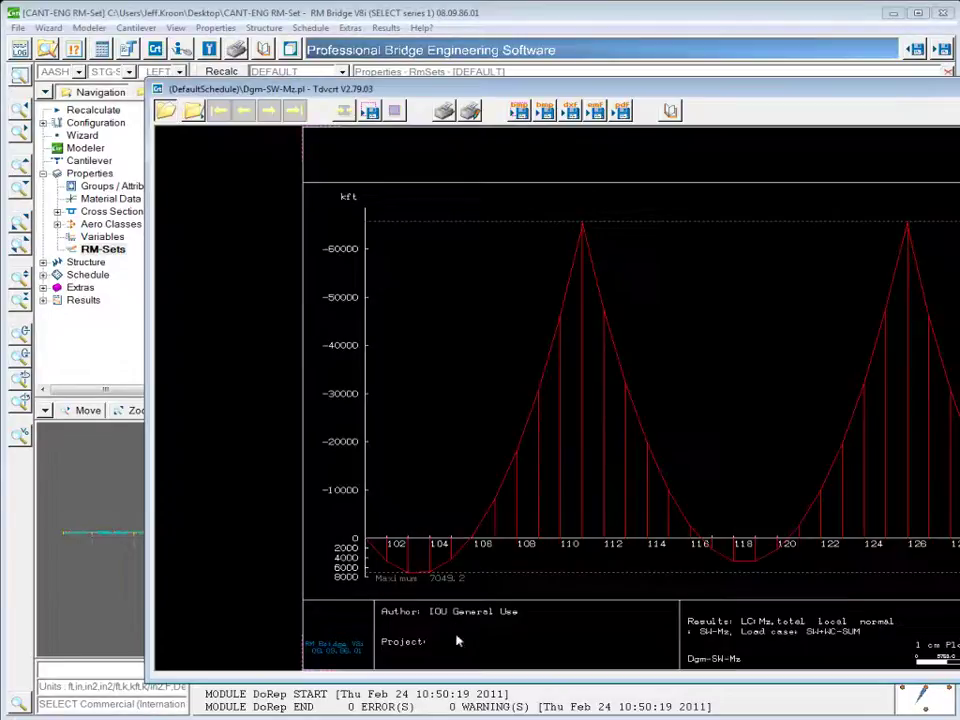
left_click_drag(862, 92, 727, 40)
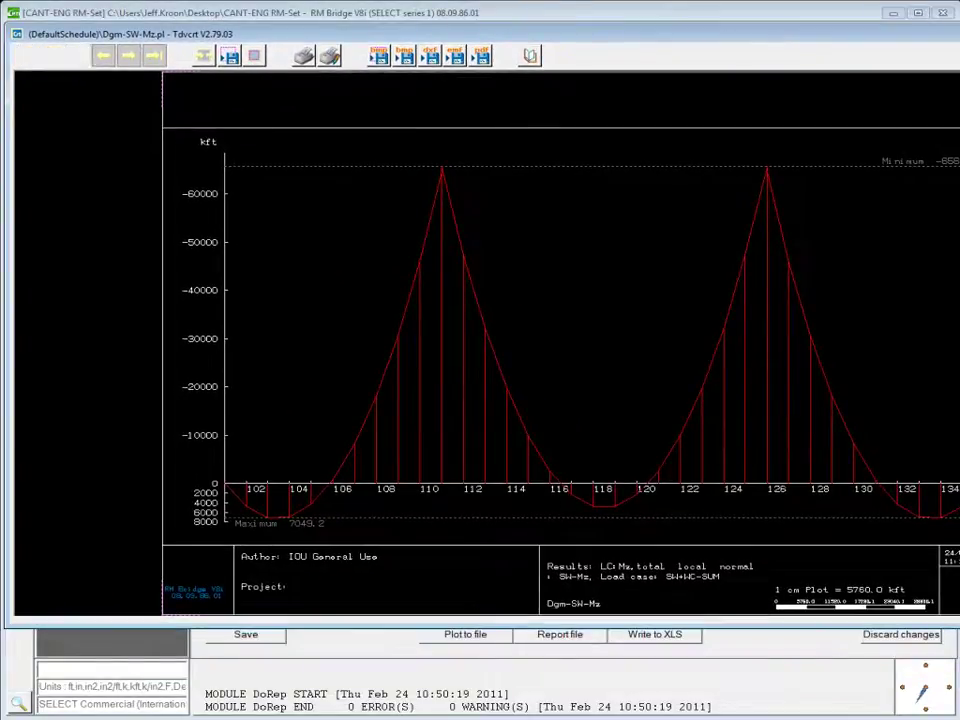
left_click_drag(958, 624, 945, 630)
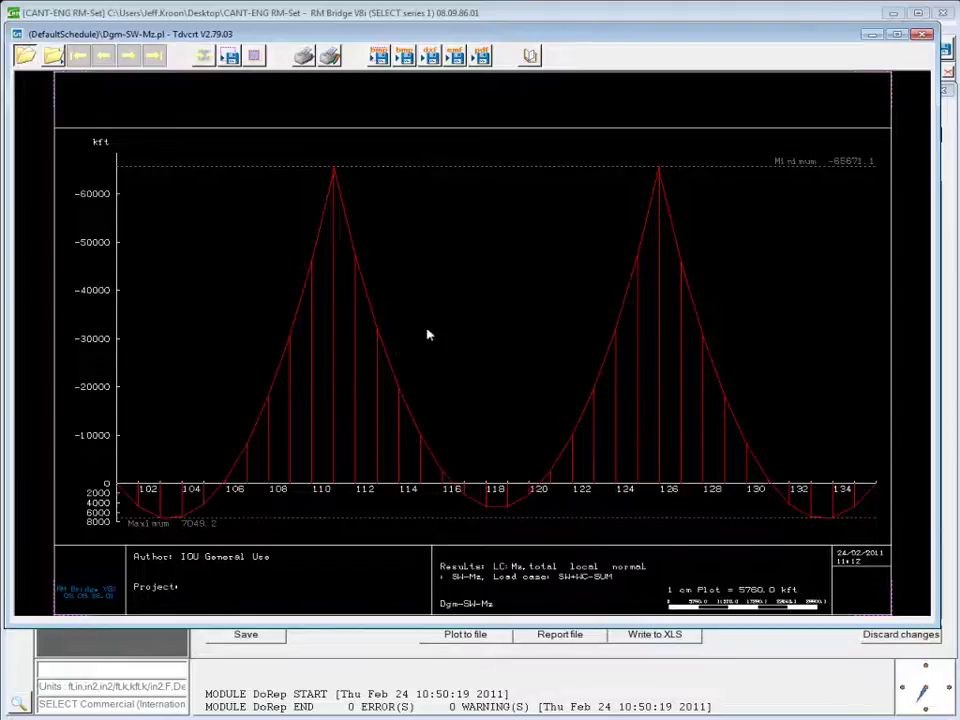
mouse_move(427, 335)
right_mouse_down()
mouse_move(468, 368)
mouse_move(533, 325)
right_mouse_up()
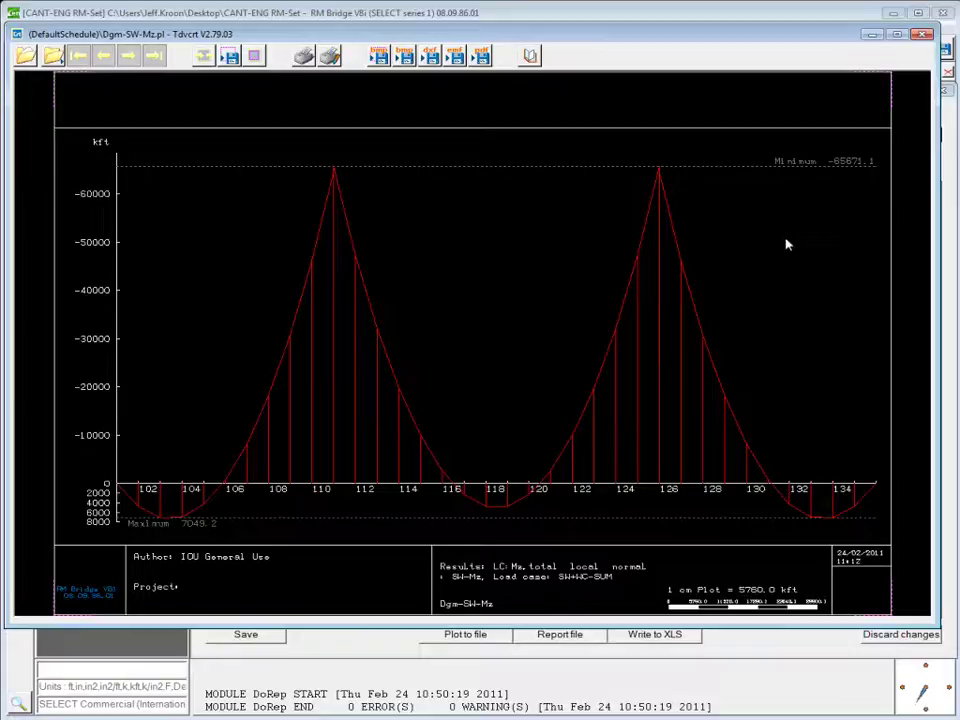
Step: Close the plot, then generate, review and close the Rep-SW-Mz.lst moment report
left_click(922, 36)
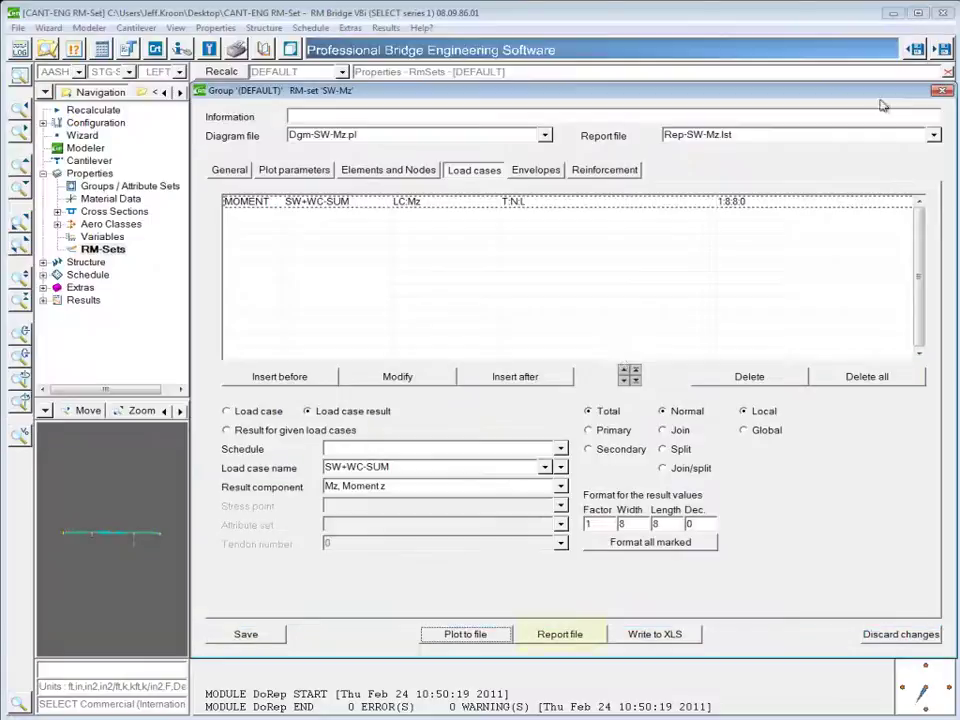
left_click(549, 636)
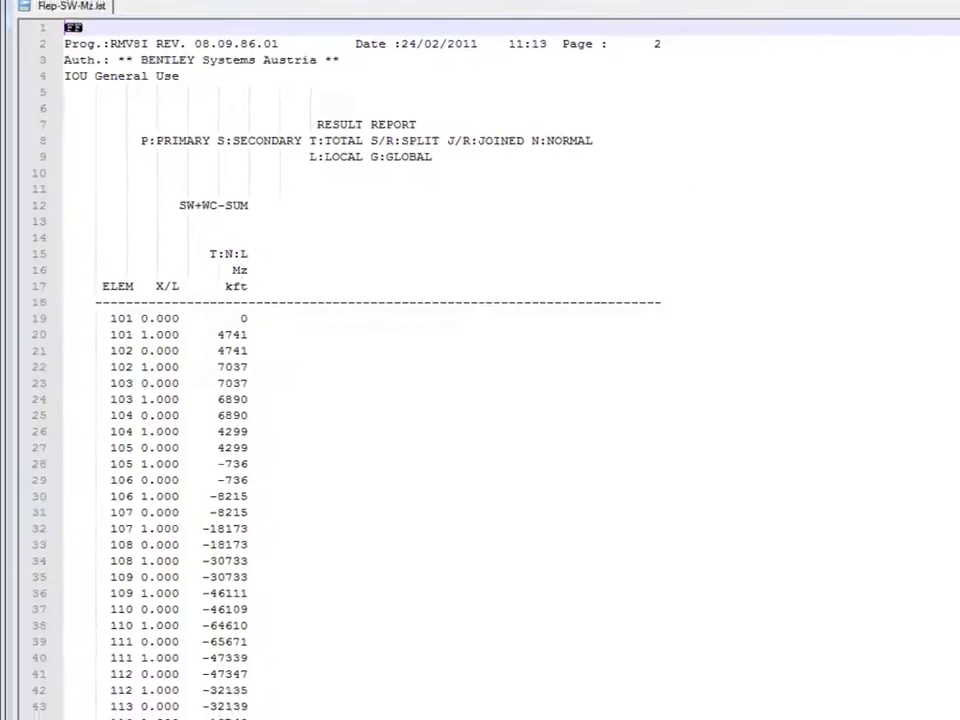
key("ctrl+w")
key("alt+F4")
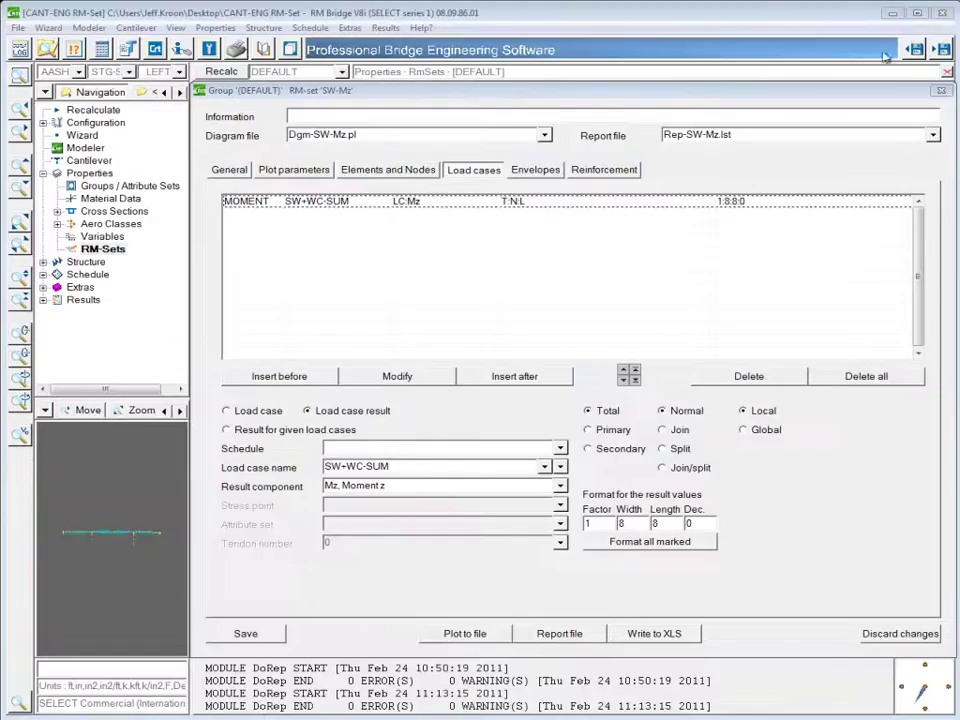
Step: Export the results to Rep-SW-Mz.xls and save the SW-Mz RM-set
left_click(650, 636)
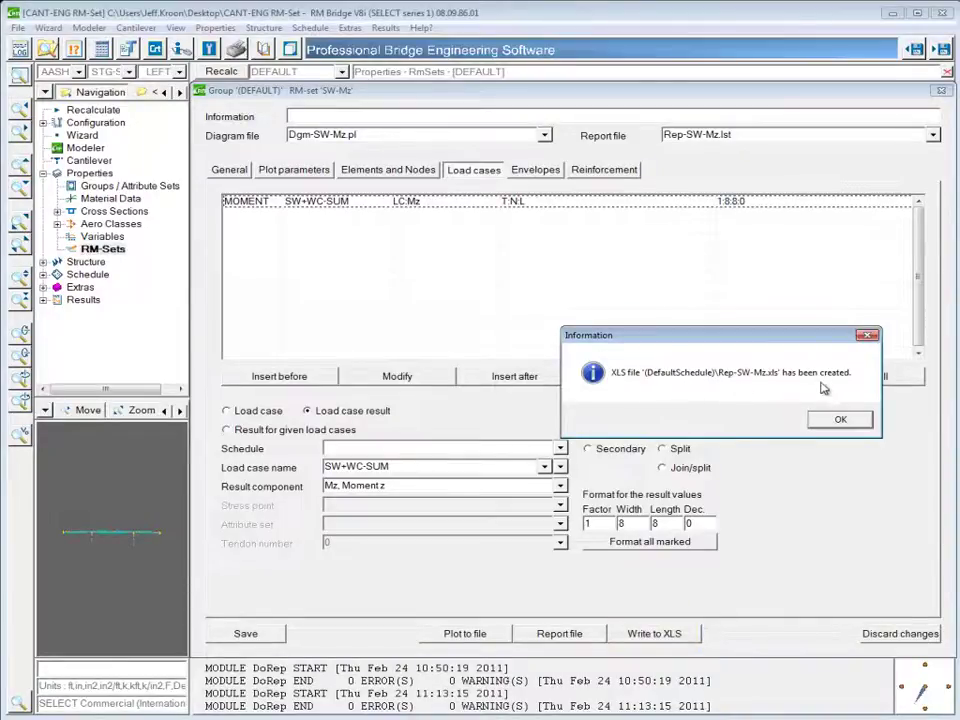
left_click(840, 418)
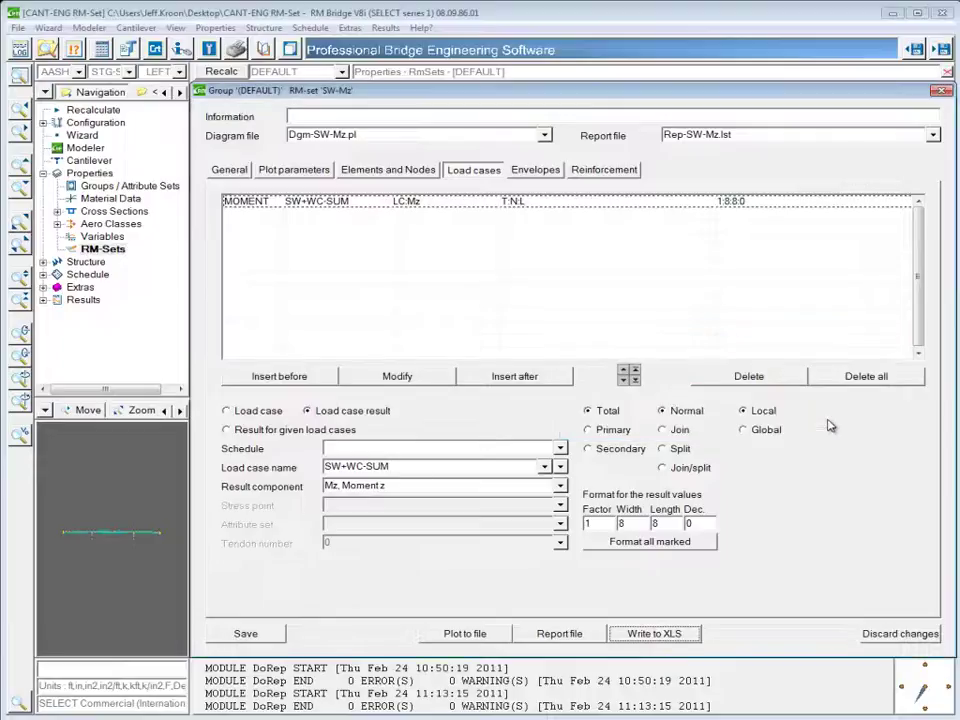
left_click(247, 634)
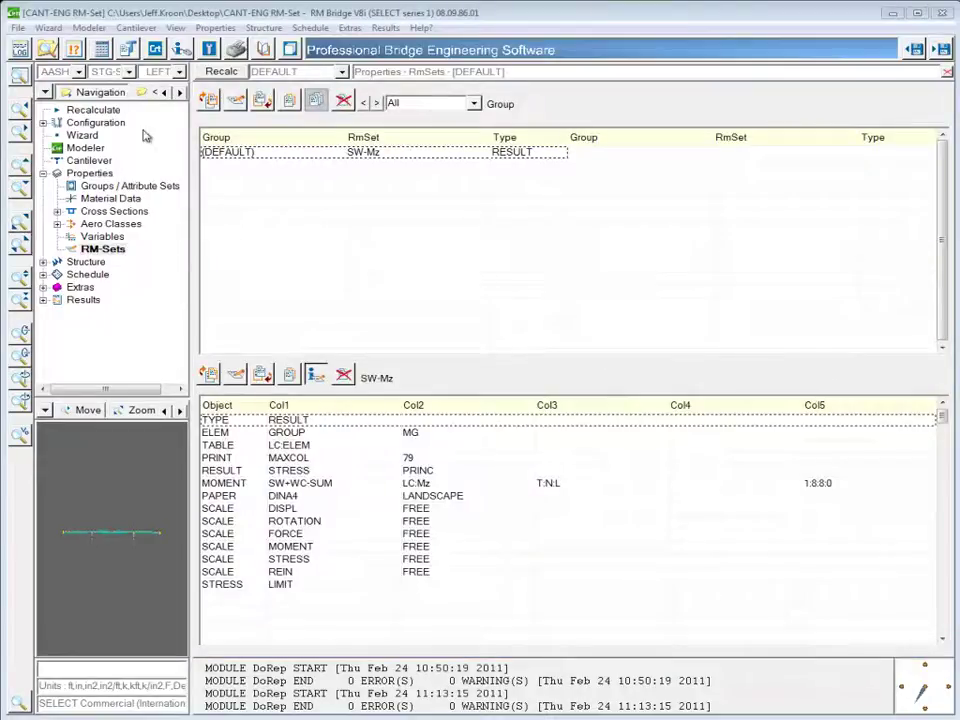
Step: Browse the project in Windows Explorer into the (DefaultSchedule) folder to find the Rep-SW-Mz files
left_click(47, 49)
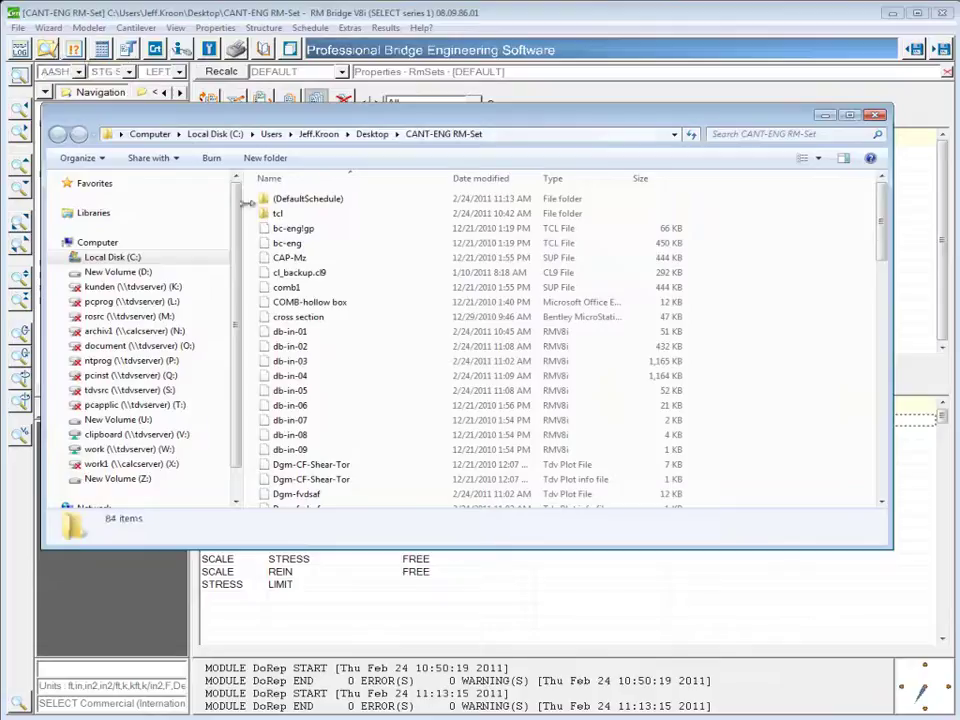
double_click(313, 198)
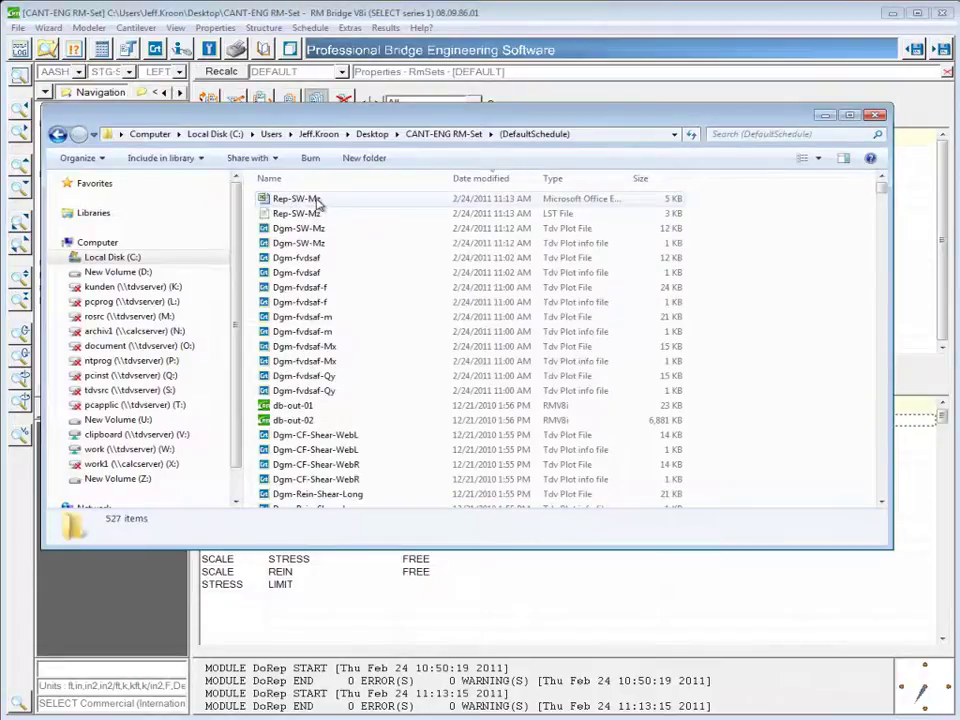
Step: Open Rep-SW-Mz.xls in Excel and check the X/L value in B10 and the minimum Mz in C7
left_click(288, 199)
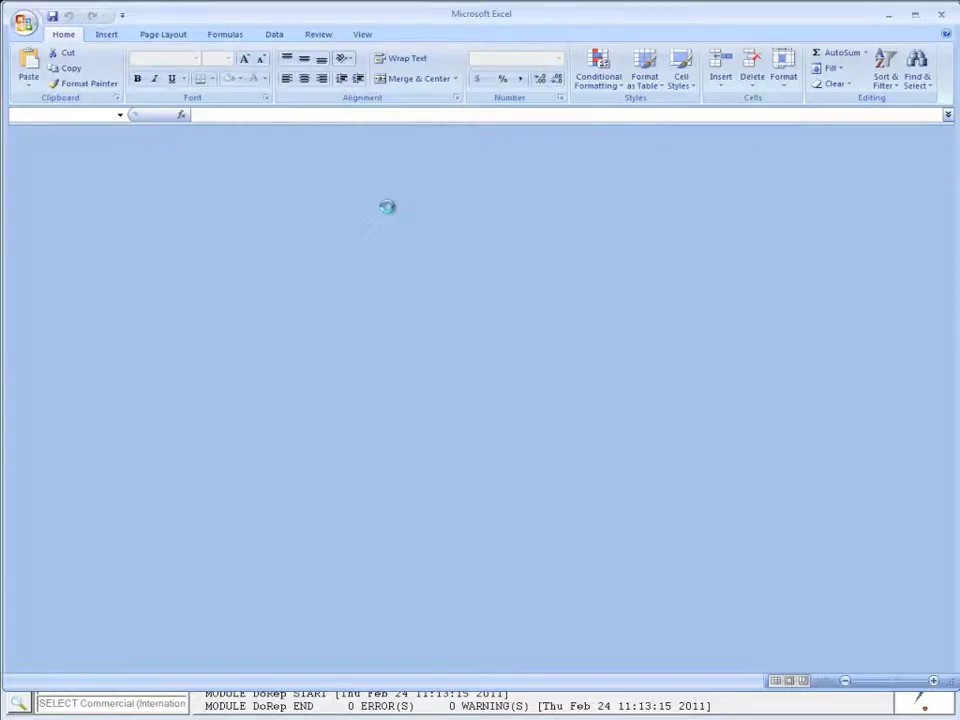
left_click(662, 409)
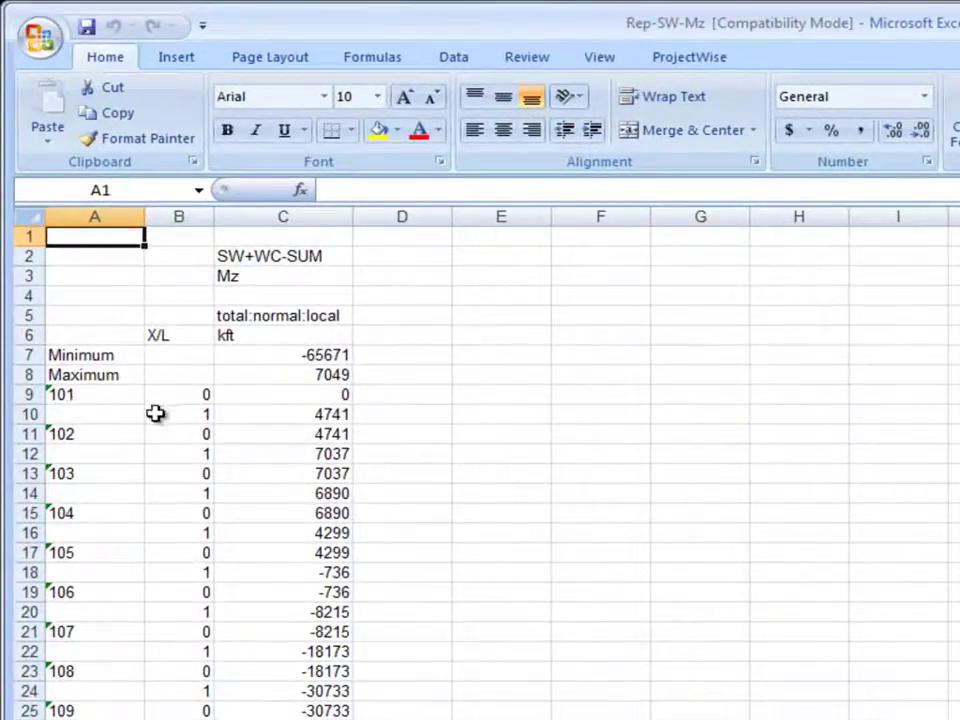
left_click(204, 413)
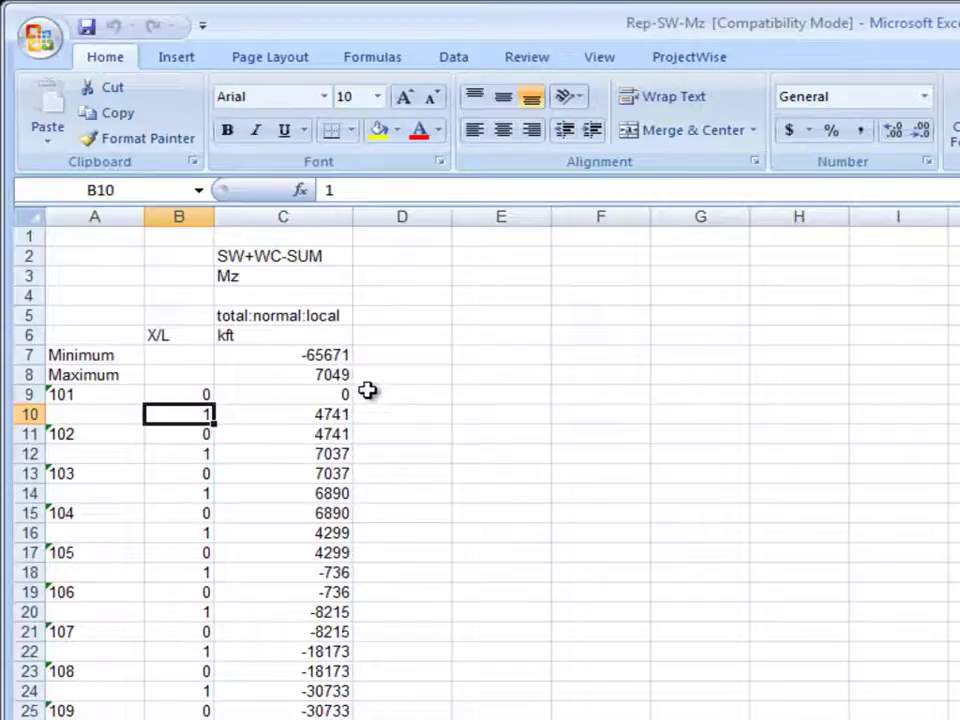
left_click(338, 355)
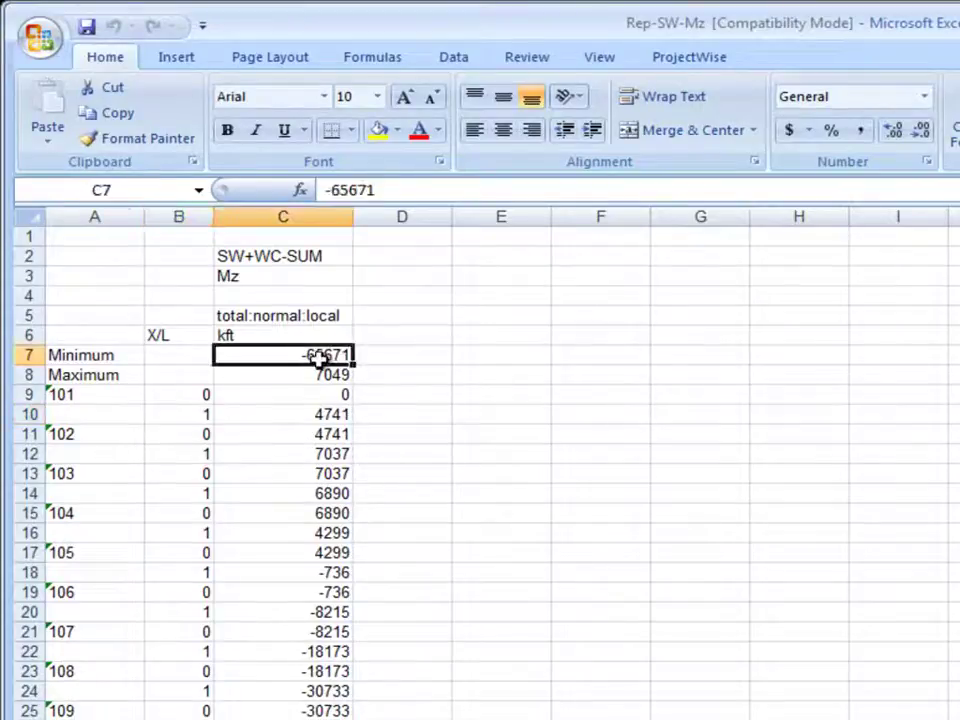